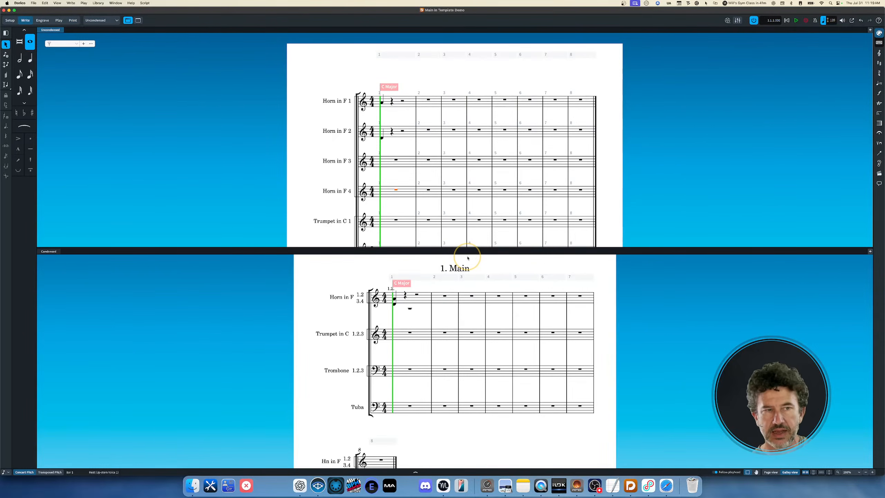
Switch to Setup mode and step through the Uncondensed, Condensed, Diary and Sandbox layouts to review the flows assigned to each
{"action": "left_click", "coordinate": [10, 22]}
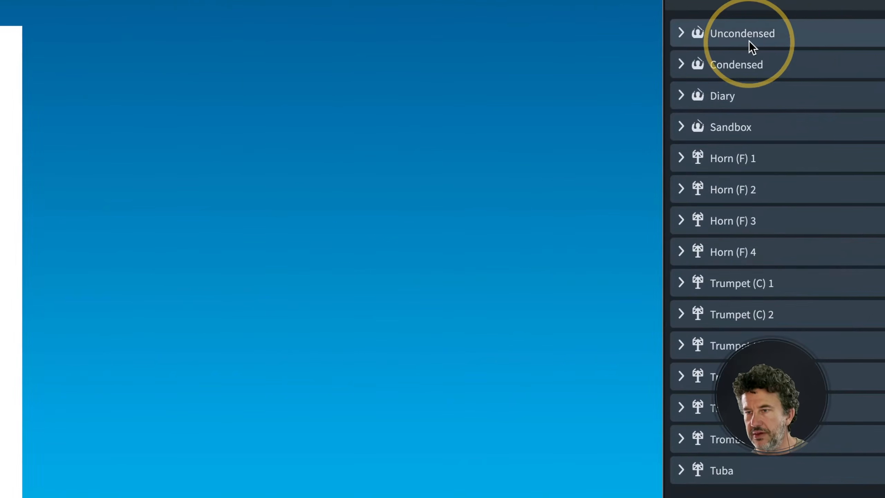
{"action": "left_click", "coordinate": [744, 39]}
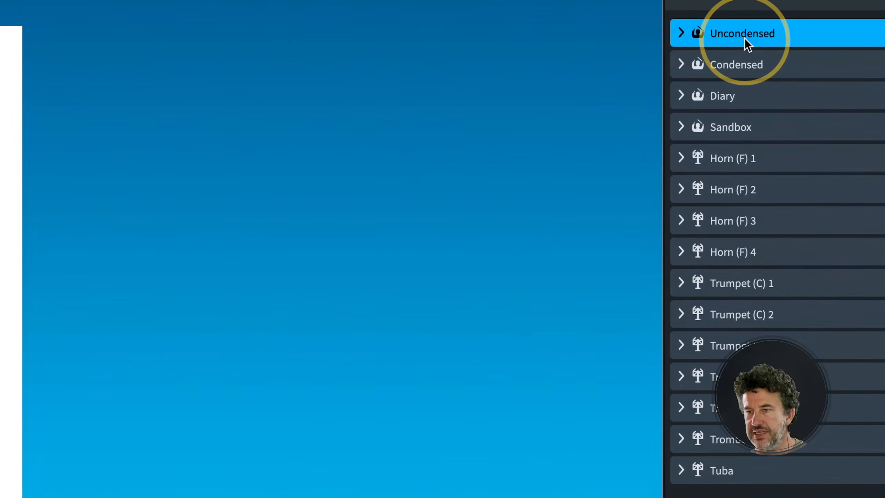
{"action": "left_click", "coordinate": [735, 64]}
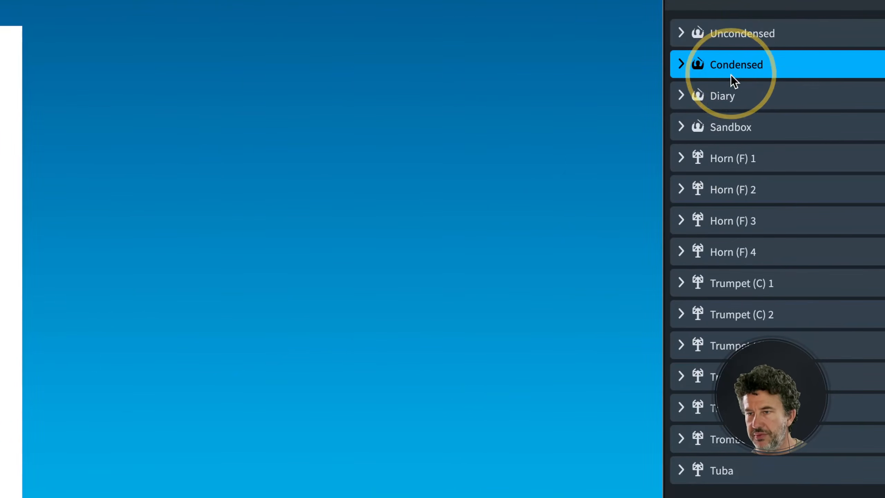
{"action": "left_click", "coordinate": [728, 94]}
{"action": "left_click", "coordinate": [730, 125]}
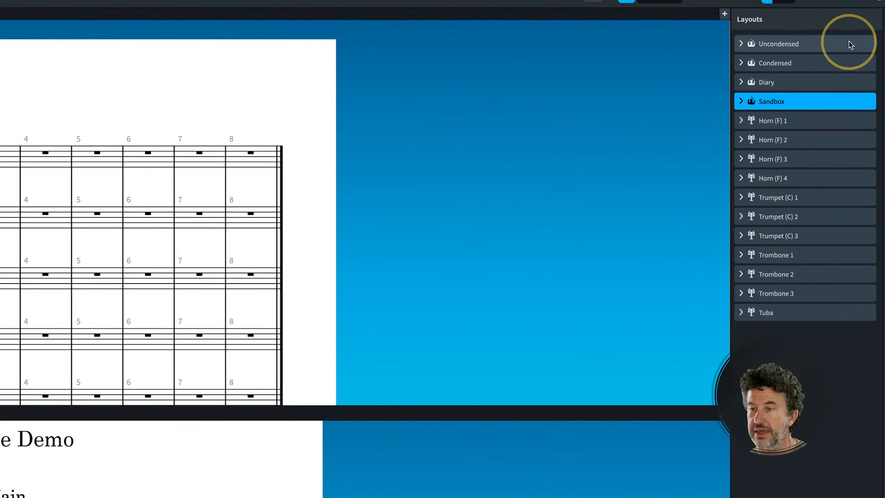
{"action": "left_click", "coordinate": [864, 44]}
{"action": "left_click", "coordinate": [804, 61]}
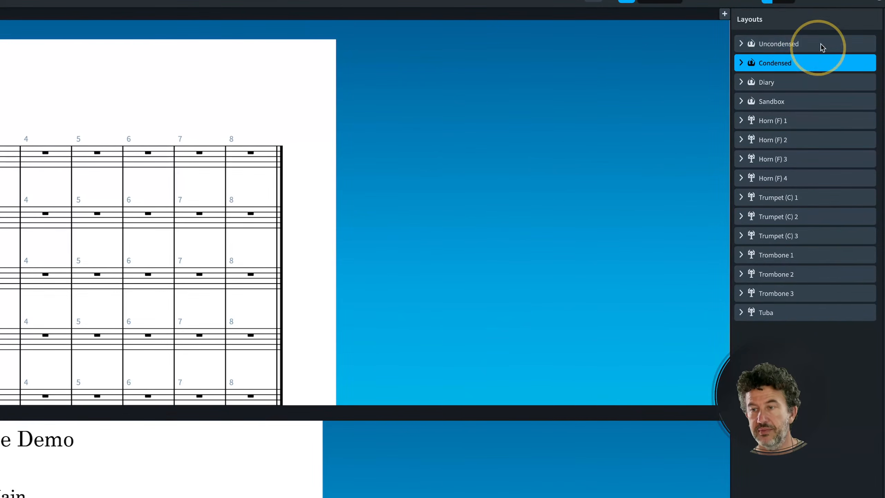
{"action": "left_click", "coordinate": [792, 84]}
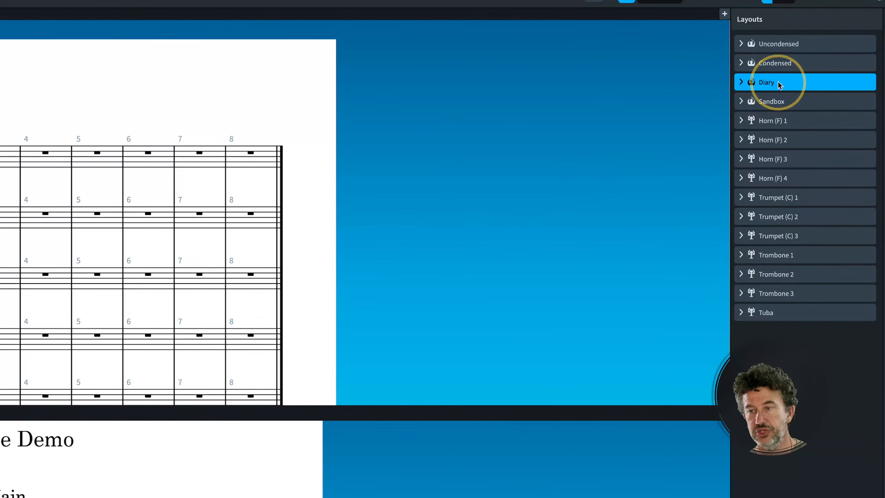
{"action": "left_click", "coordinate": [780, 102]}
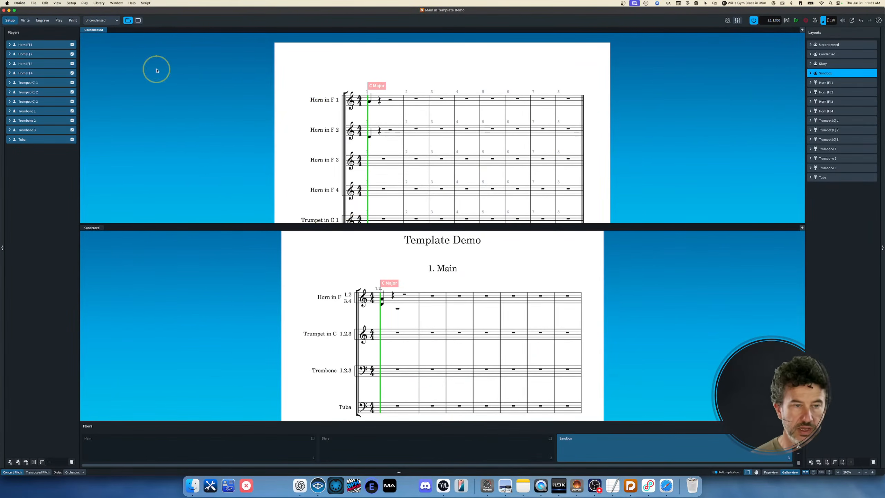
Remove the window split and switch between the Uncondensed and Condensed layout tabs
{"action": "left_click", "coordinate": [116, 3]}
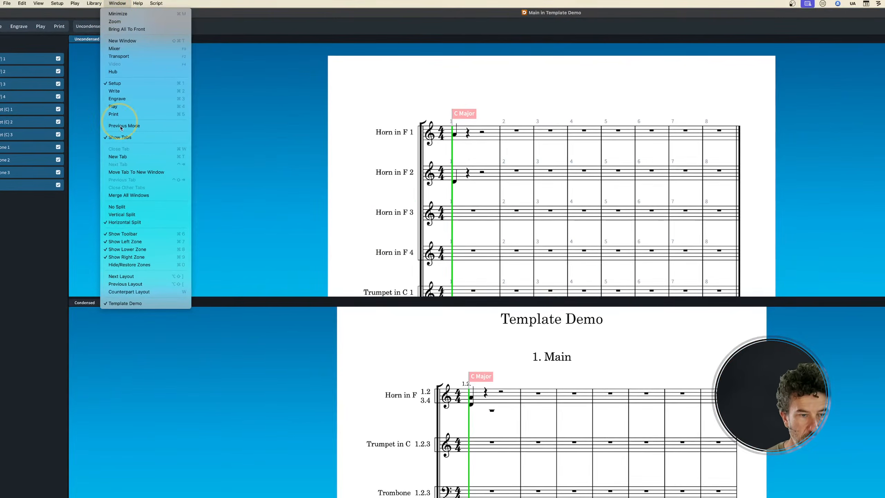
{"action": "left_click", "coordinate": [122, 205]}
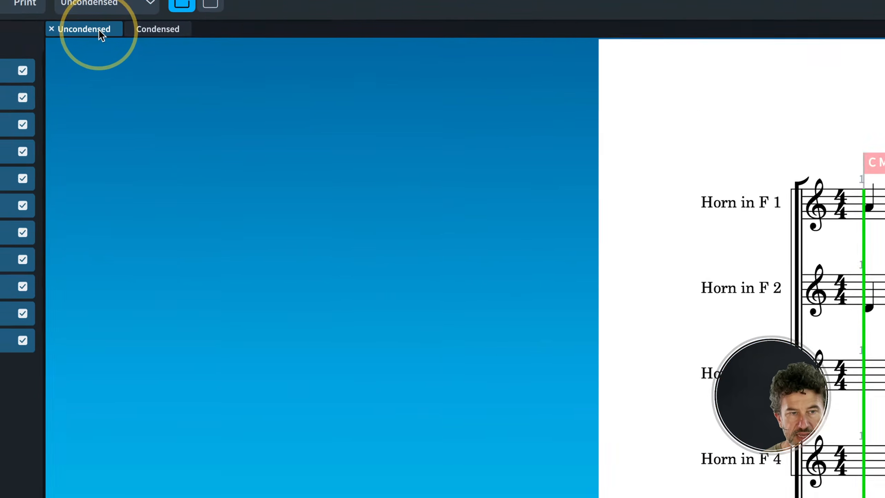
{"action": "left_click", "coordinate": [128, 30]}
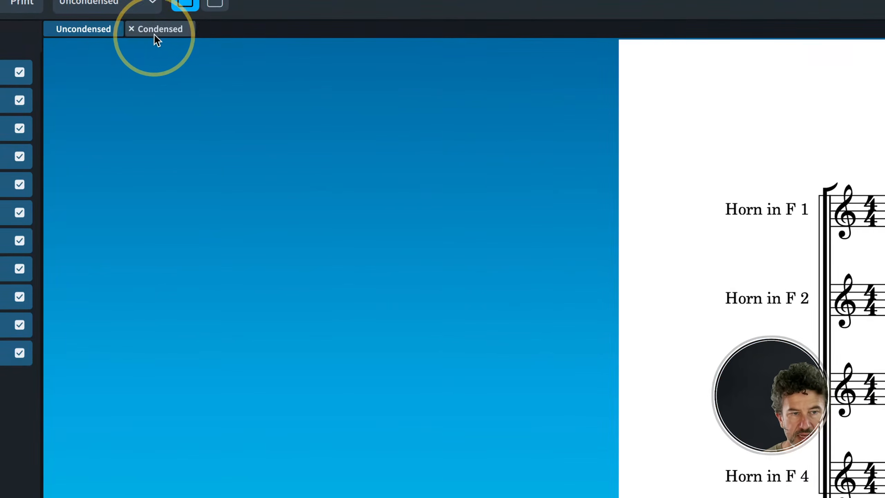
{"action": "left_click", "coordinate": [99, 31]}
{"action": "left_click", "coordinate": [147, 30]}
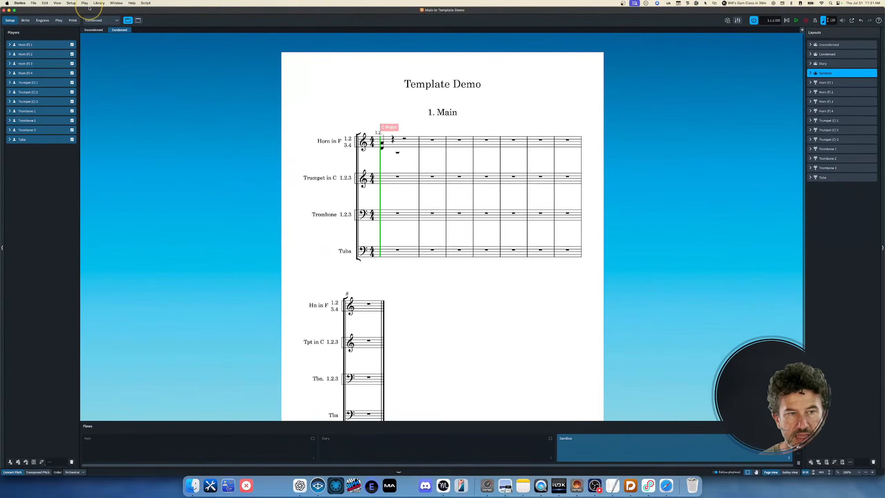
Split the window horizontally and activate the Uncondensed and Condensed views in turn
{"action": "left_click", "coordinate": [85, 3]}
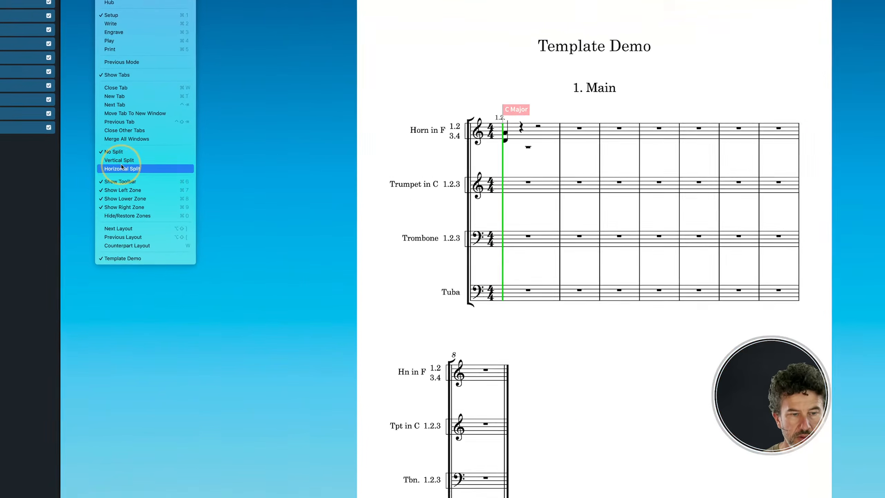
{"action": "left_click", "coordinate": [122, 169]}
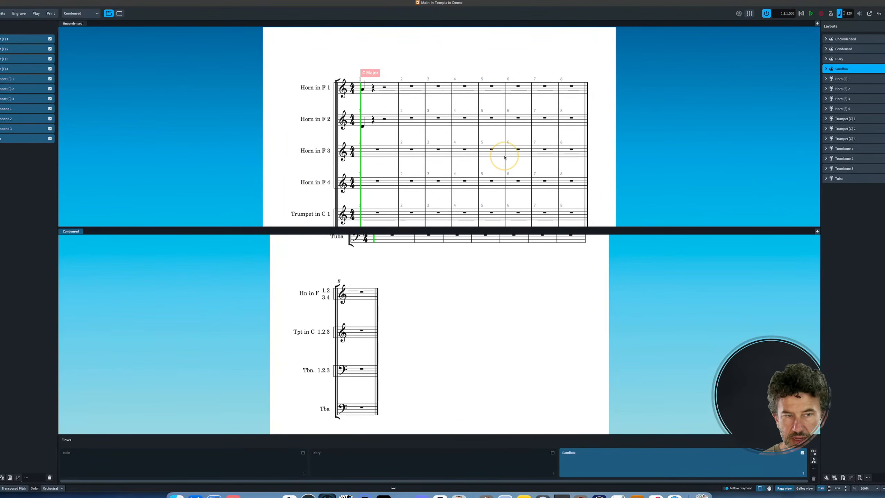
{"action": "left_click", "coordinate": [220, 148]}
{"action": "left_click", "coordinate": [219, 276]}
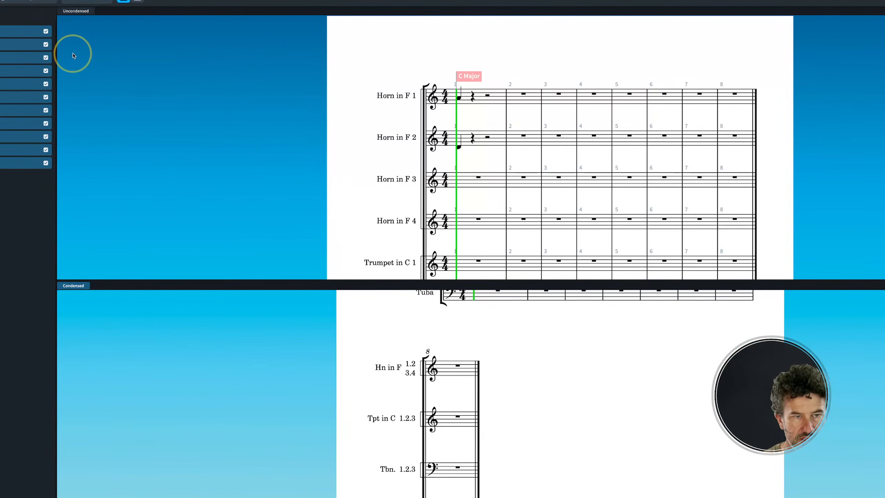
{"action": "left_click", "coordinate": [114, 53]}
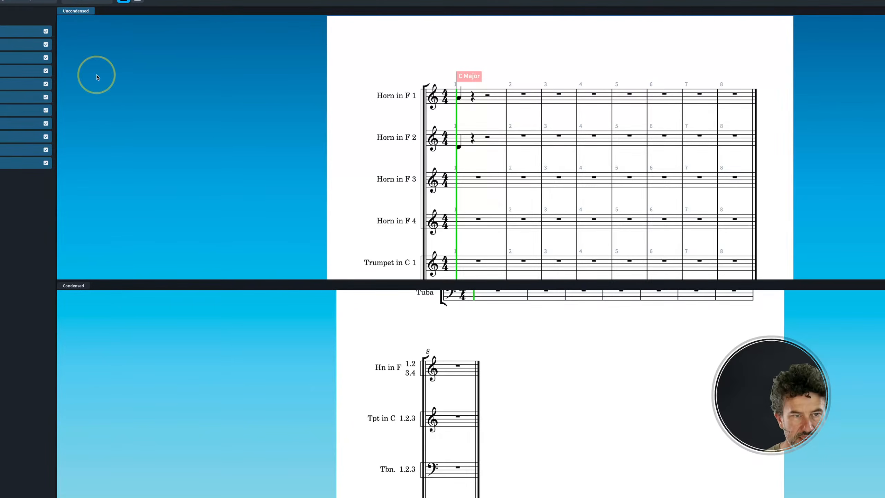
{"action": "left_click", "coordinate": [87, 309]}
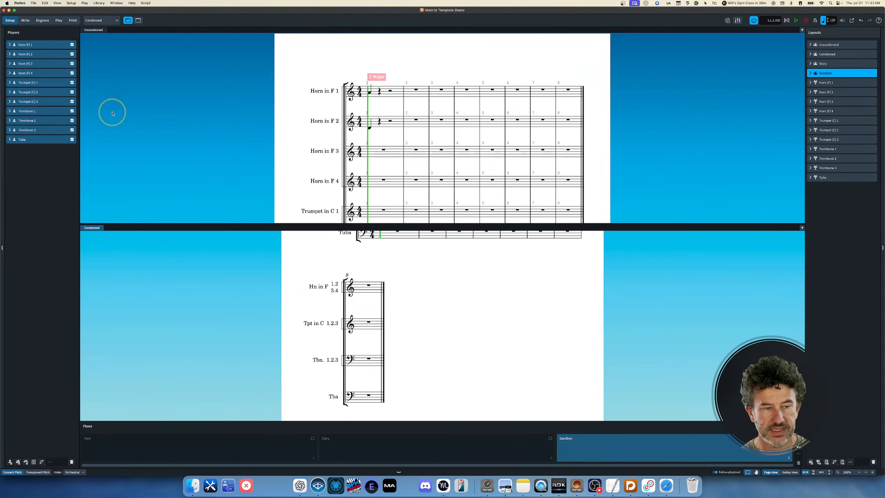
Replace the Condensed layout in the split view with the Diary layout
{"action": "scroll", "coordinate": [315, 310], "scroll_direction": "up", "scroll_amount": 2}
{"action": "scroll", "coordinate": [315, 310], "scroll_direction": "up", "scroll_amount": 5}
{"action": "scroll", "coordinate": [310, 308], "scroll_direction": "down", "scroll_amount": 2}
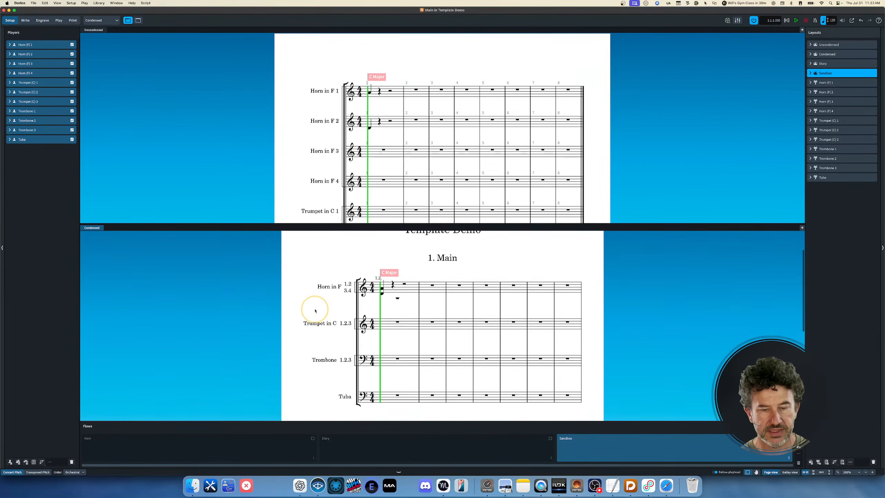
{"action": "left_click", "coordinate": [100, 20]}
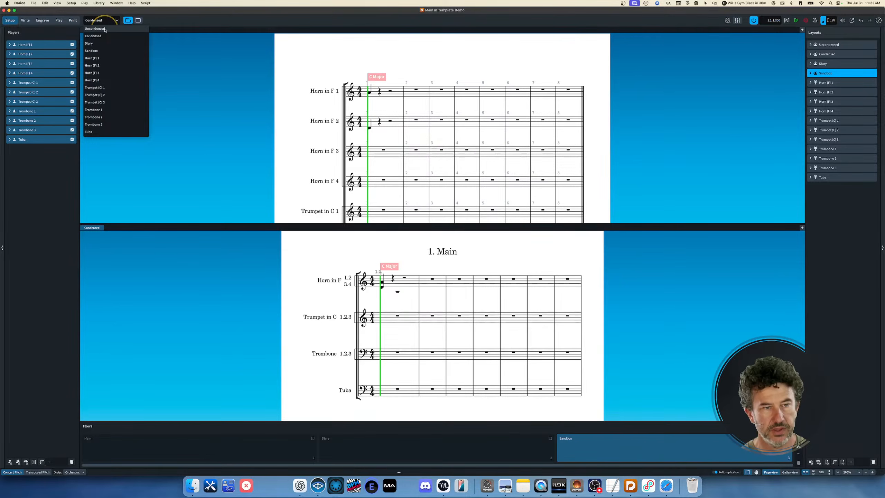
{"action": "left_click", "coordinate": [97, 45]}
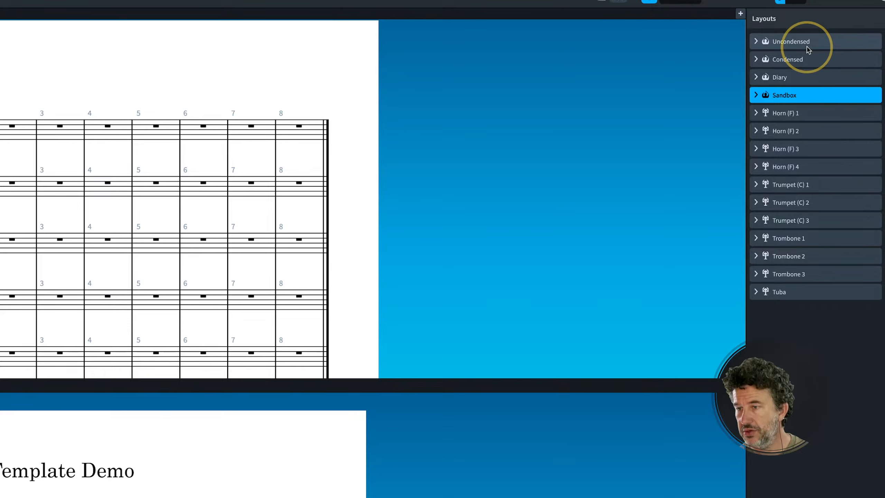
Check the condensing settings of the Uncondensed layout in Layout Options, then close the dialog
{"action": "left_click", "coordinate": [826, 45]}
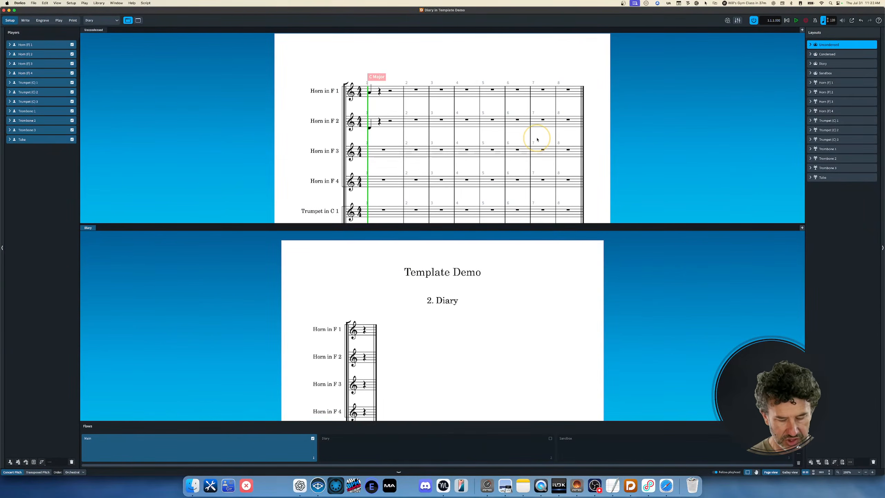
{"action": "key", "text": "super+shift+l"}
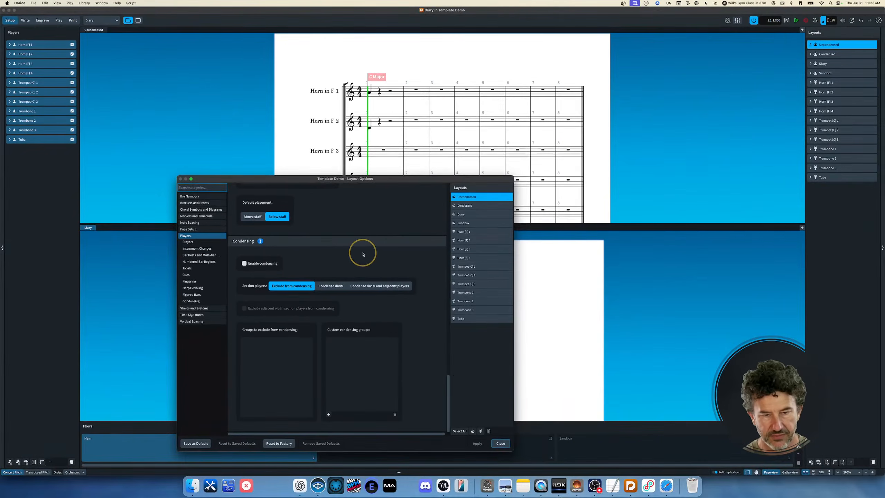
{"action": "left_click", "coordinate": [500, 443]}
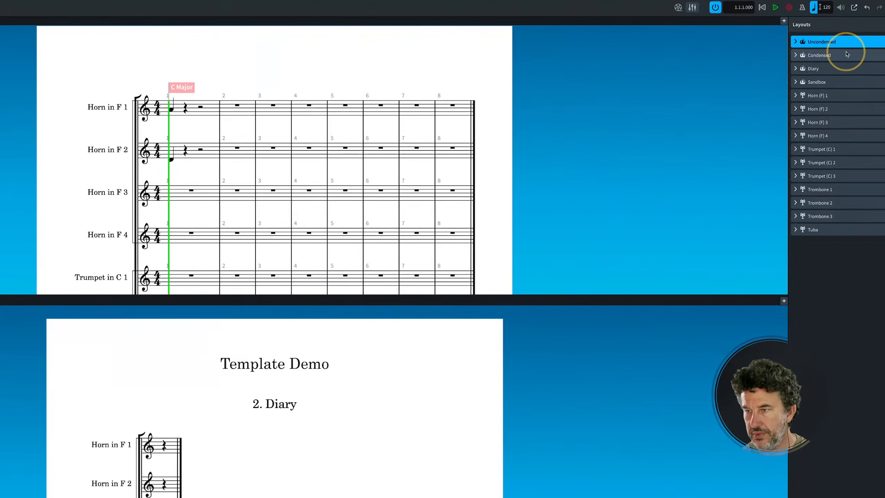
Check the condensing settings of the Condensed layout in Layout Options, then close the dialog
{"action": "left_click", "coordinate": [839, 54]}
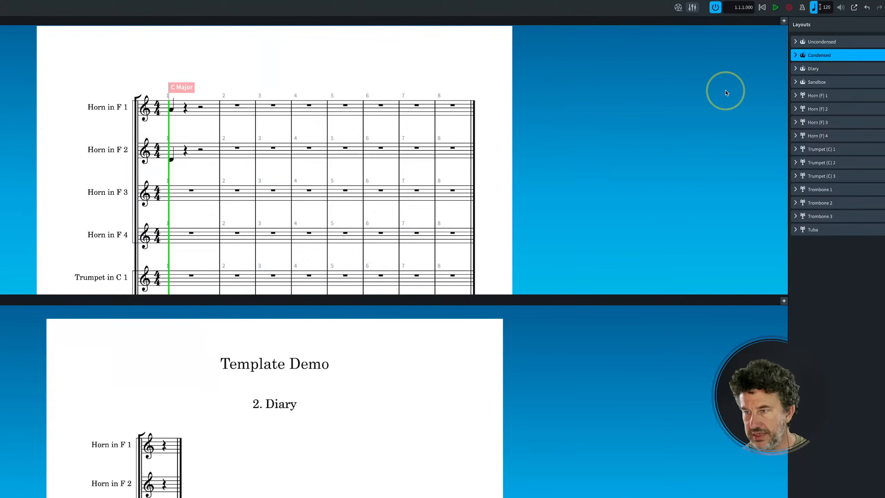
{"action": "key", "text": "super+shift+l"}
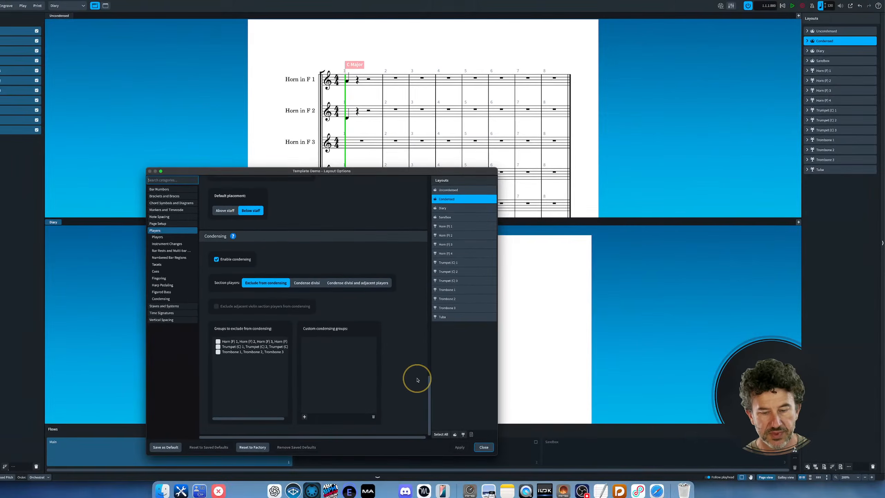
{"action": "left_click", "coordinate": [484, 447]}
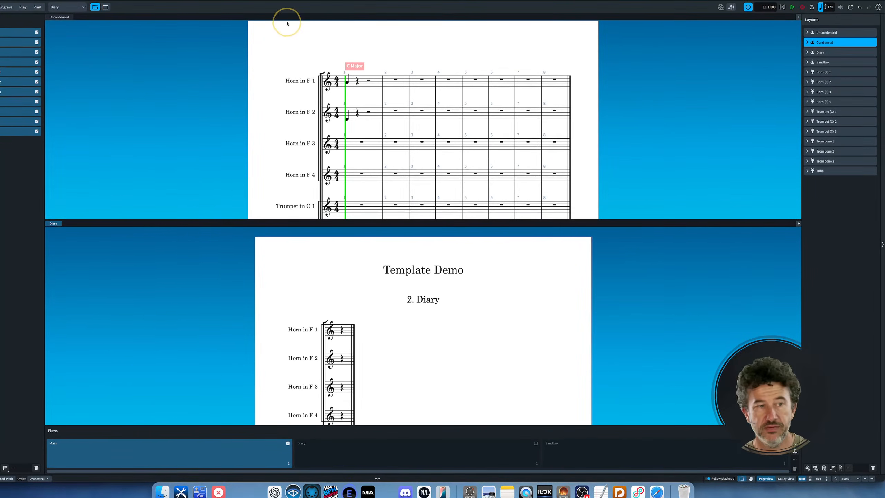
Activate the view holding the Diary layout and switch it to the Sandbox layout
{"action": "left_click", "coordinate": [93, 45]}
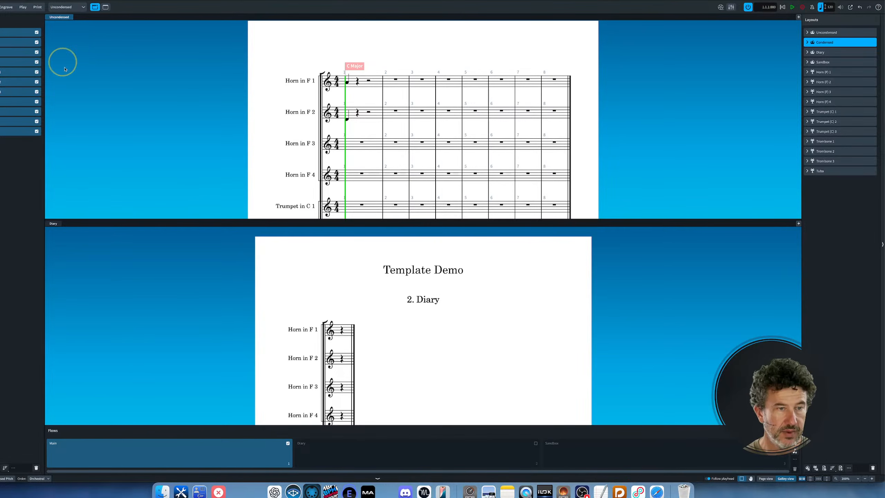
{"action": "left_click", "coordinate": [102, 264]}
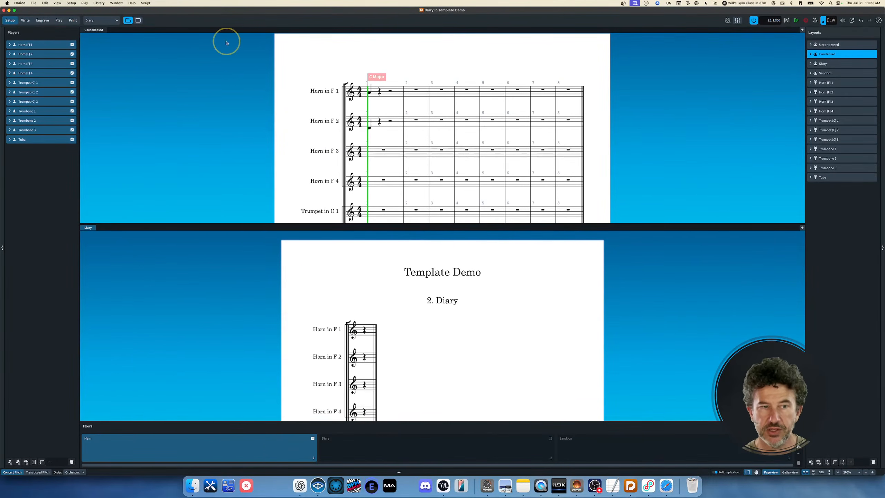
{"action": "left_click", "coordinate": [102, 20]}
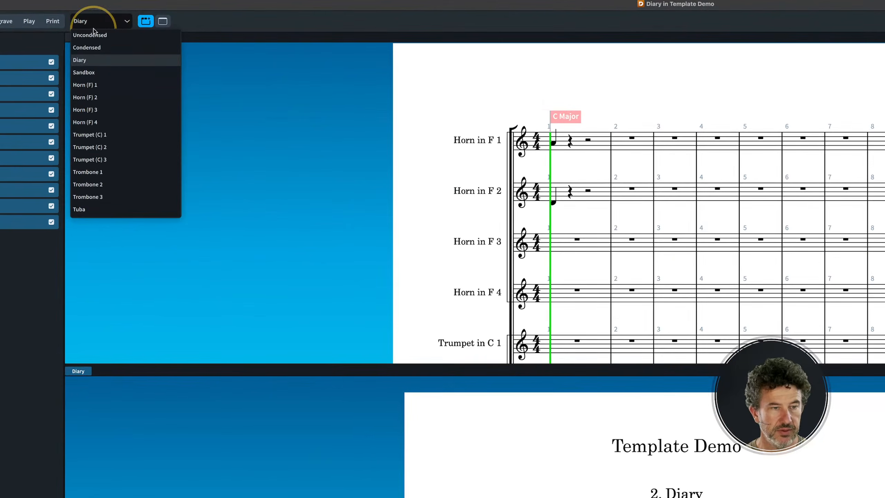
{"action": "left_click", "coordinate": [90, 51]}
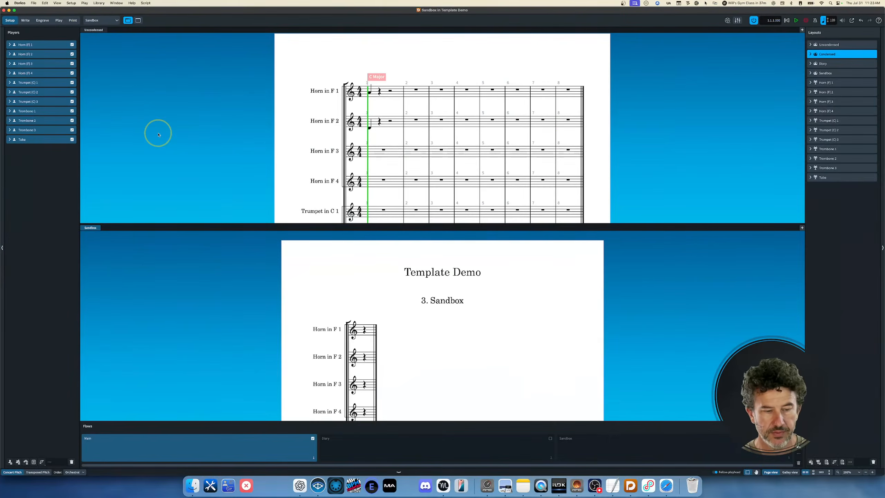